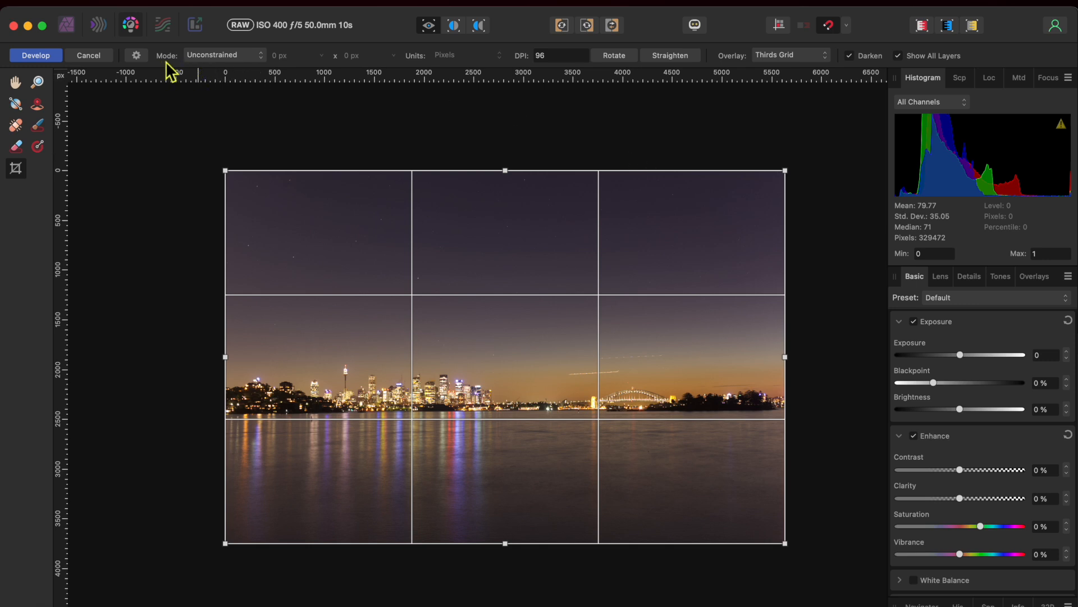
# Step: Crop the raw photo at its original ratio to about 3319 × 2210 px around the city skyline left of the bridge
pyautogui.click(208, 57)
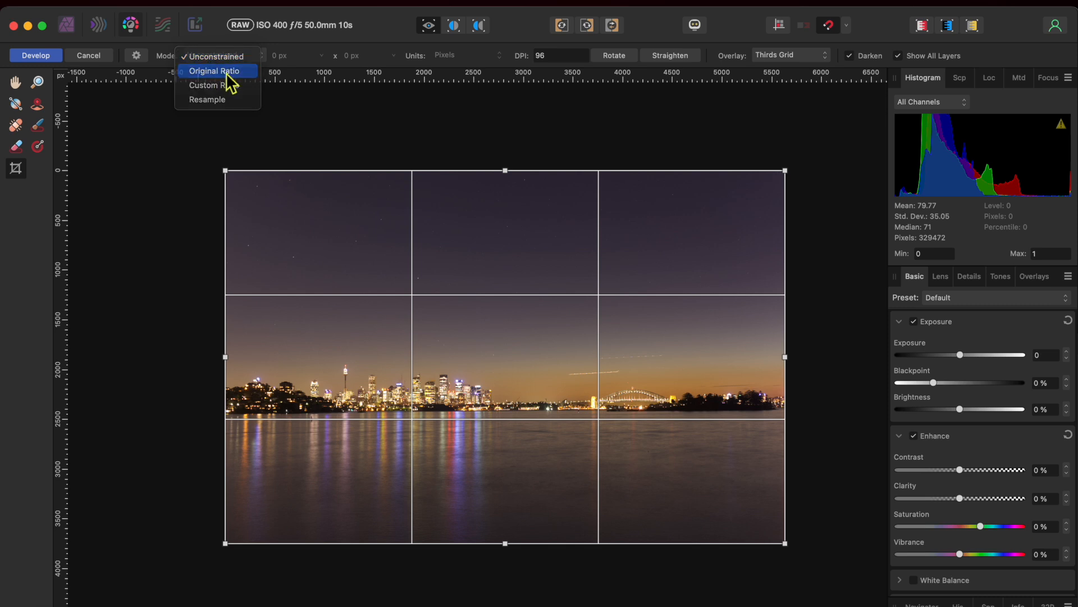
pyautogui.click(228, 73)
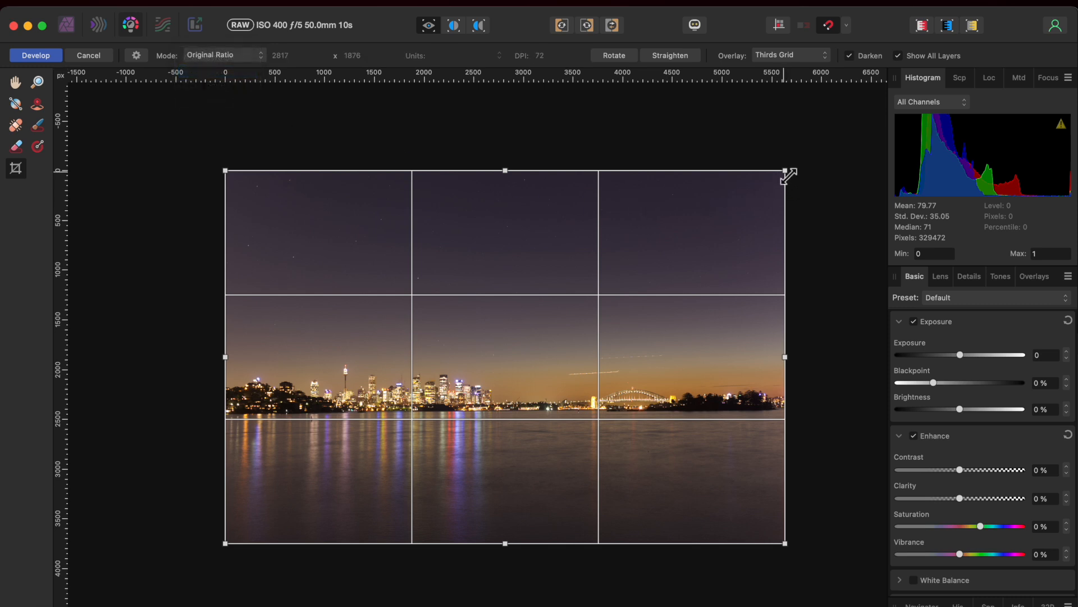
pyautogui.moveTo(788, 174); pyautogui.dragTo(551, 295)
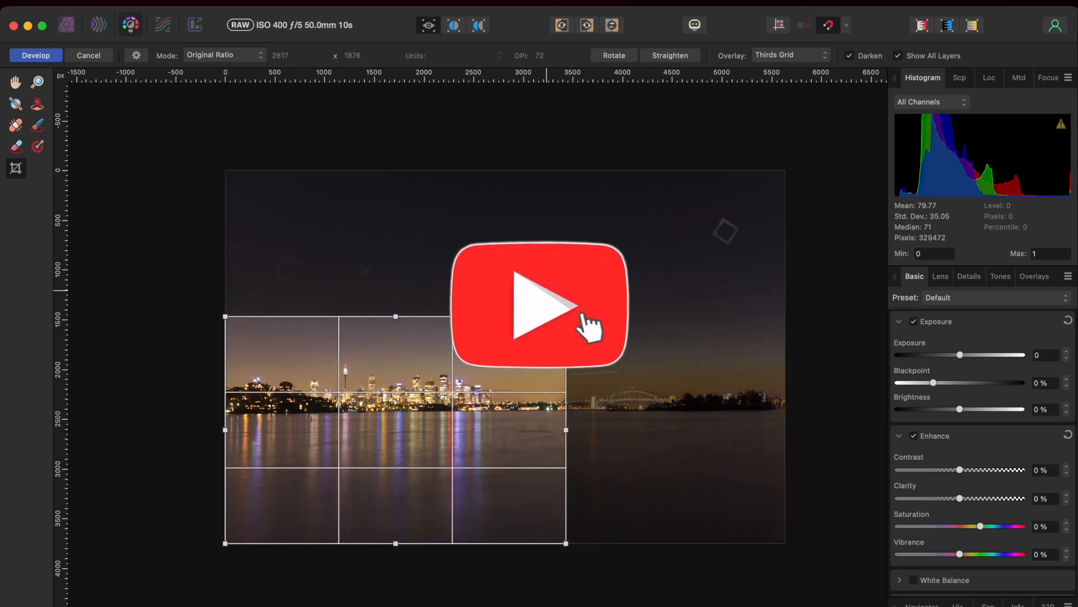
pyautogui.moveTo(501, 438); pyautogui.dragTo(497, 376)
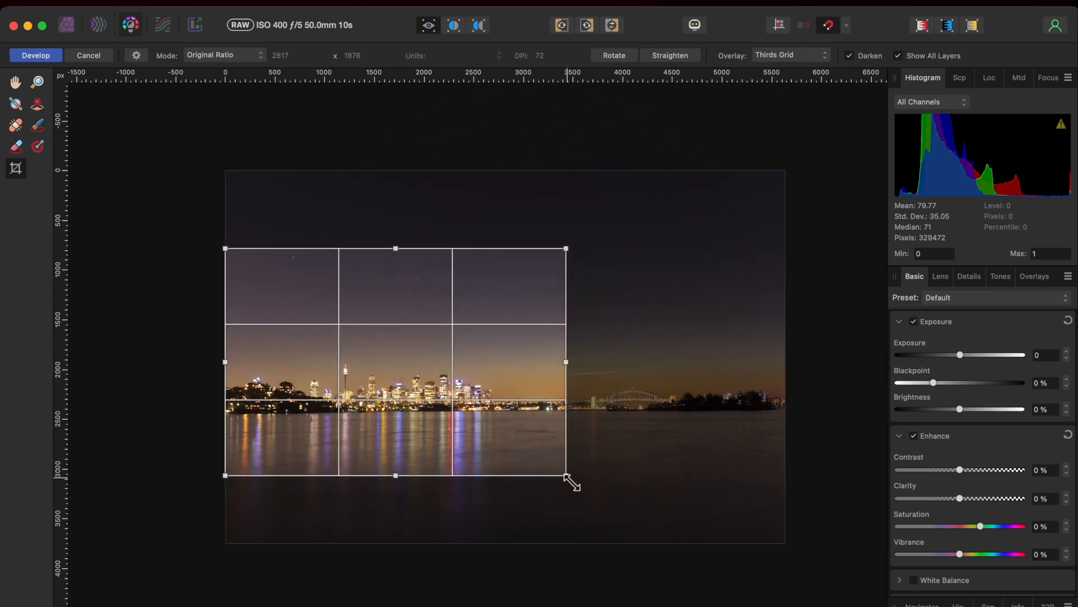
pyautogui.moveTo(570, 481); pyautogui.dragTo(558, 477)
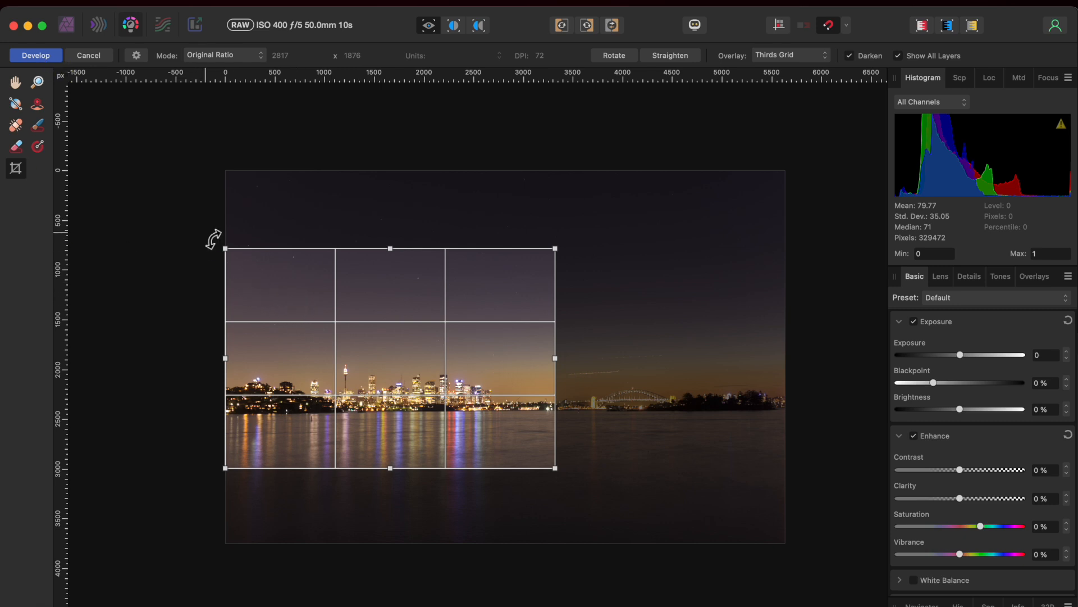
pyautogui.press('Return')
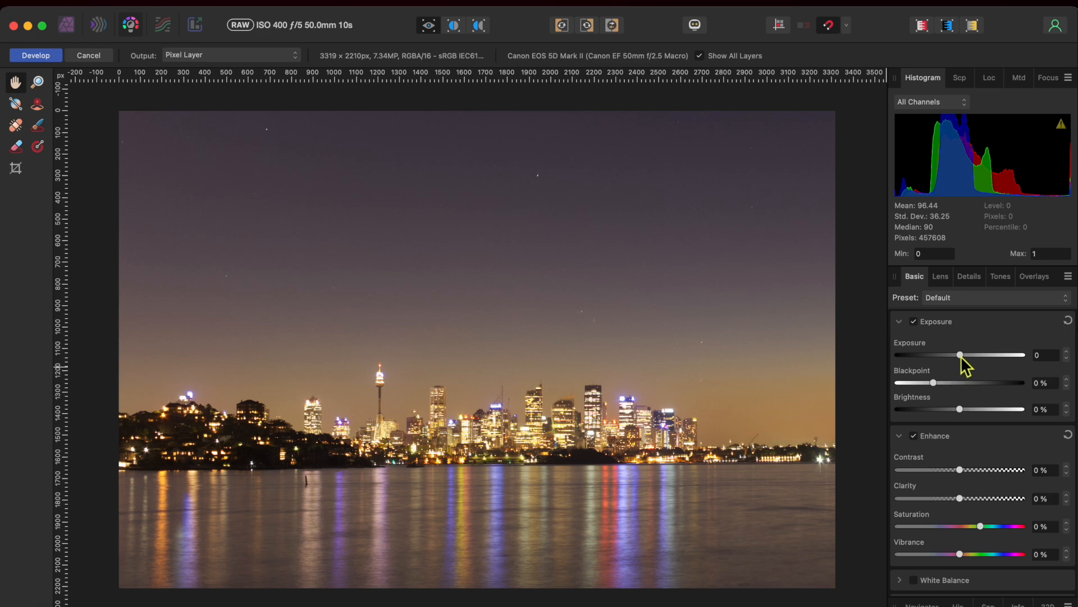
# Step: Set exposure to -0.471, blackpoint to 7%, brightness to -5%, contrast to 8%, clarity to 52%, saturation to 18% and vibrance to 12%
pyautogui.moveTo(961, 357); pyautogui.dragTo(951, 409)
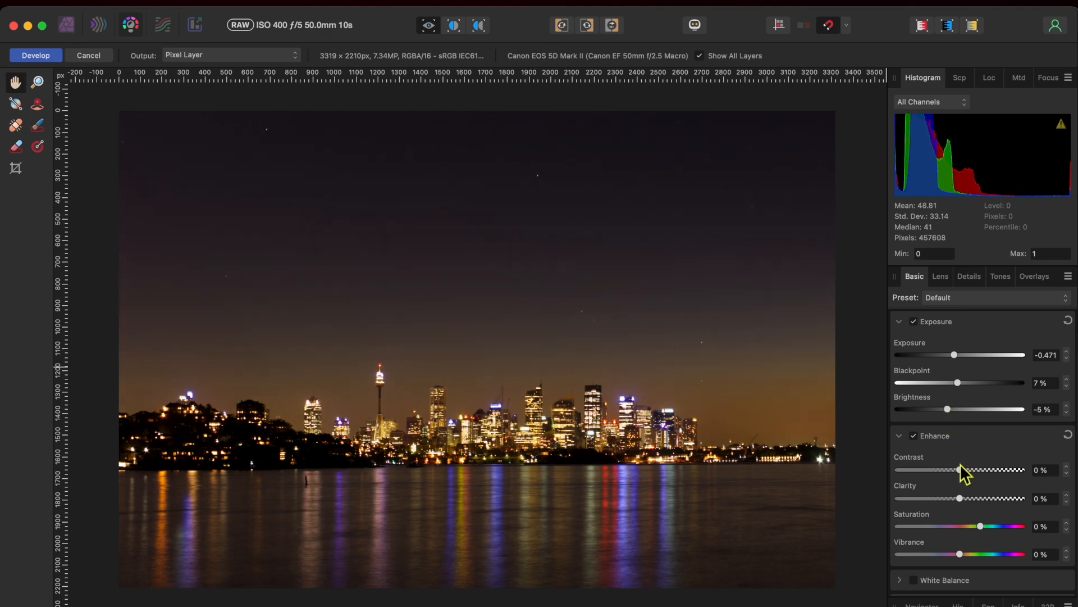
pyautogui.moveTo(962, 469); pyautogui.dragTo(972, 470)
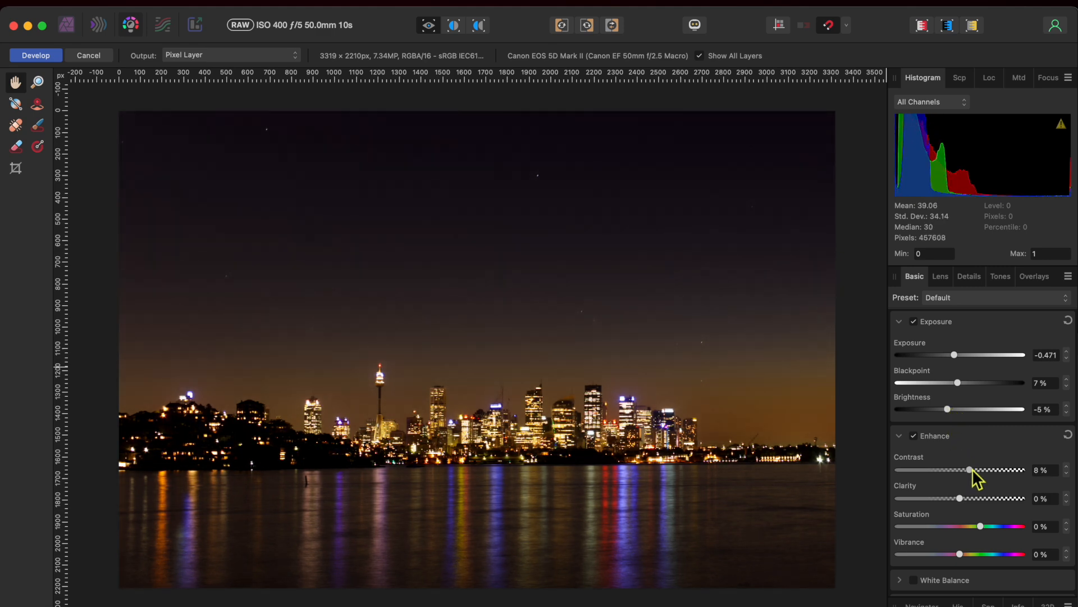
pyautogui.scroll(-2, 971, 468)
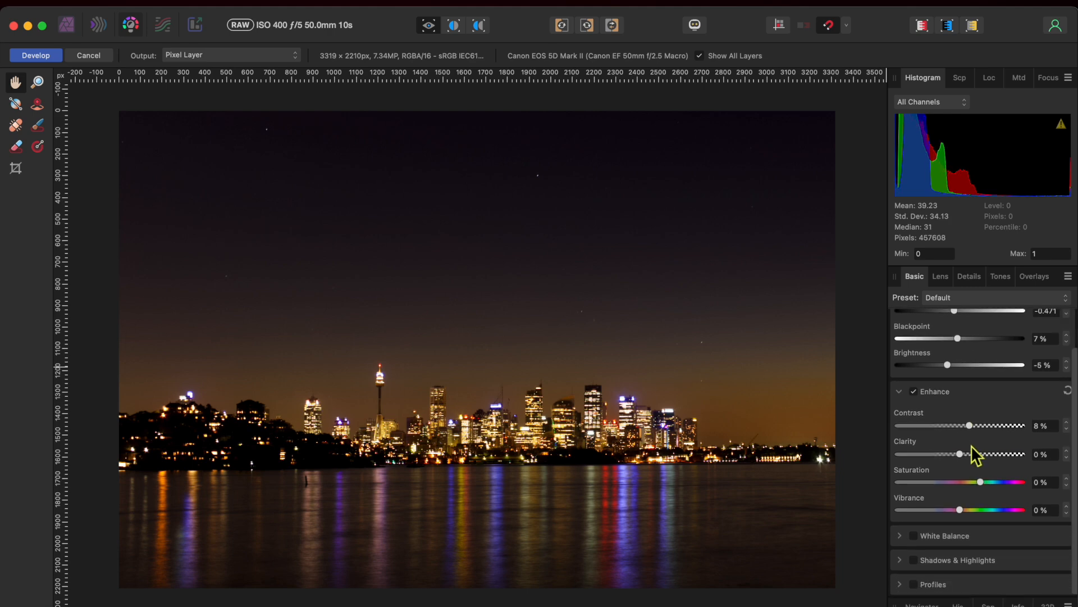
pyautogui.moveTo(962, 453); pyautogui.dragTo(977, 511)
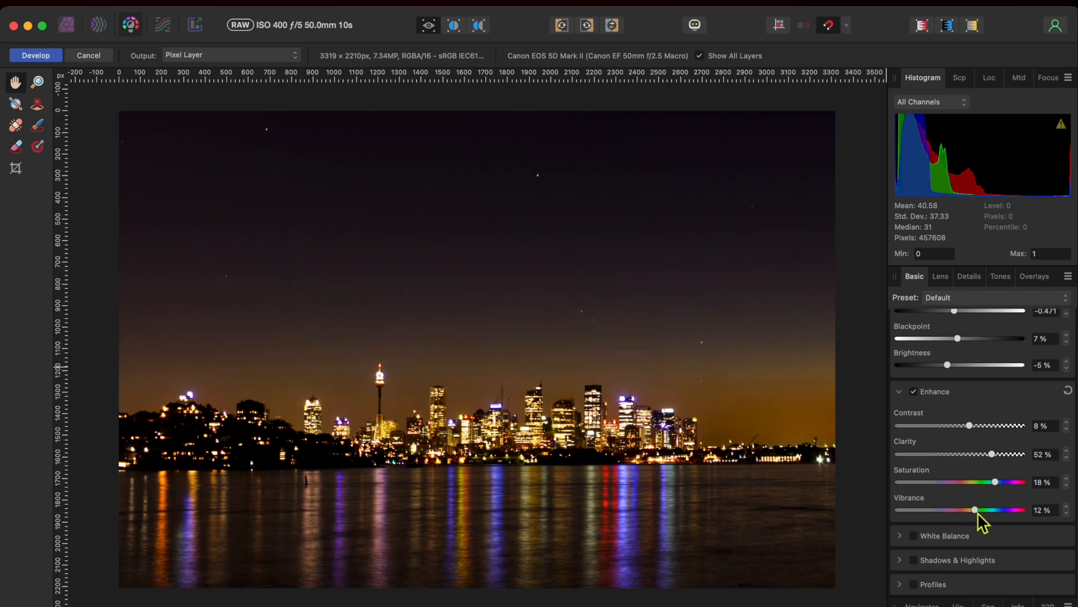
# Step: Enable white balance, cool the temperature to 3716 K, and develop the raw image
pyautogui.click(915, 536)
pyautogui.scroll(-2, 969, 493)
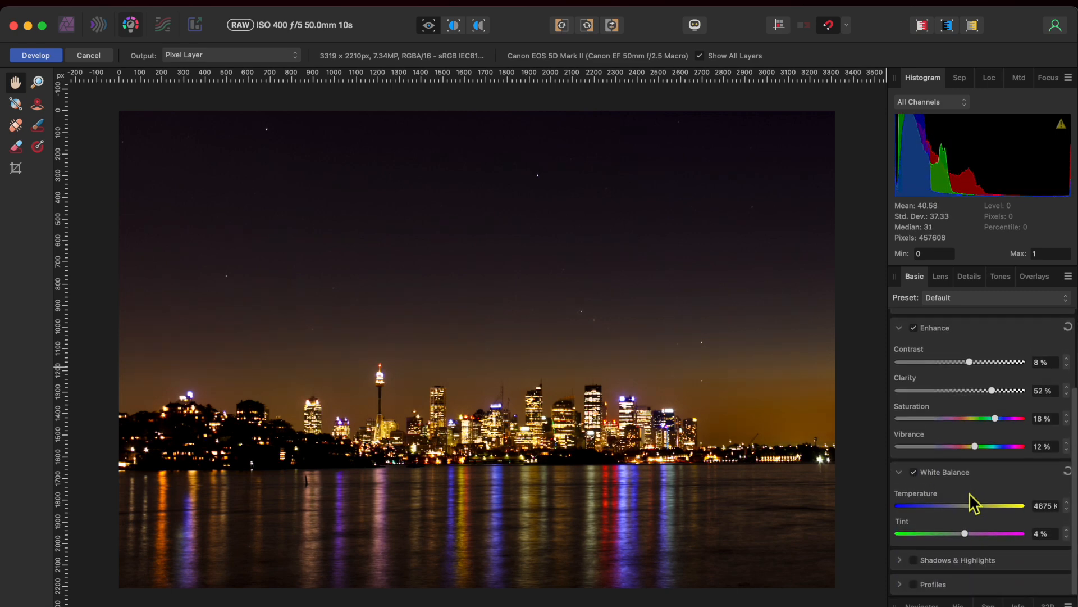
pyautogui.moveTo(976, 507); pyautogui.dragTo(962, 507)
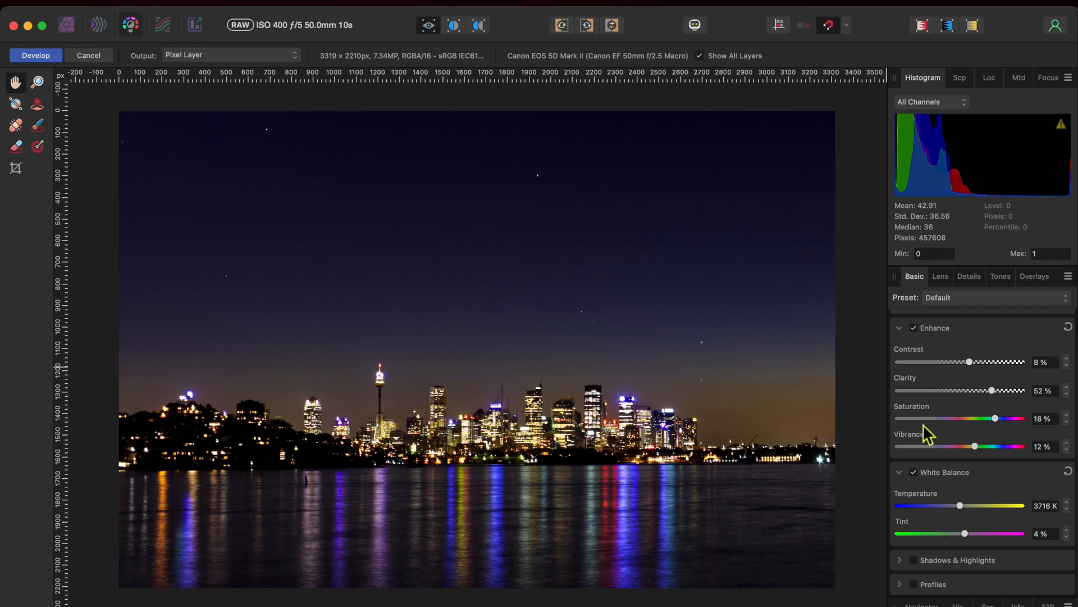
pyautogui.click(45, 56)
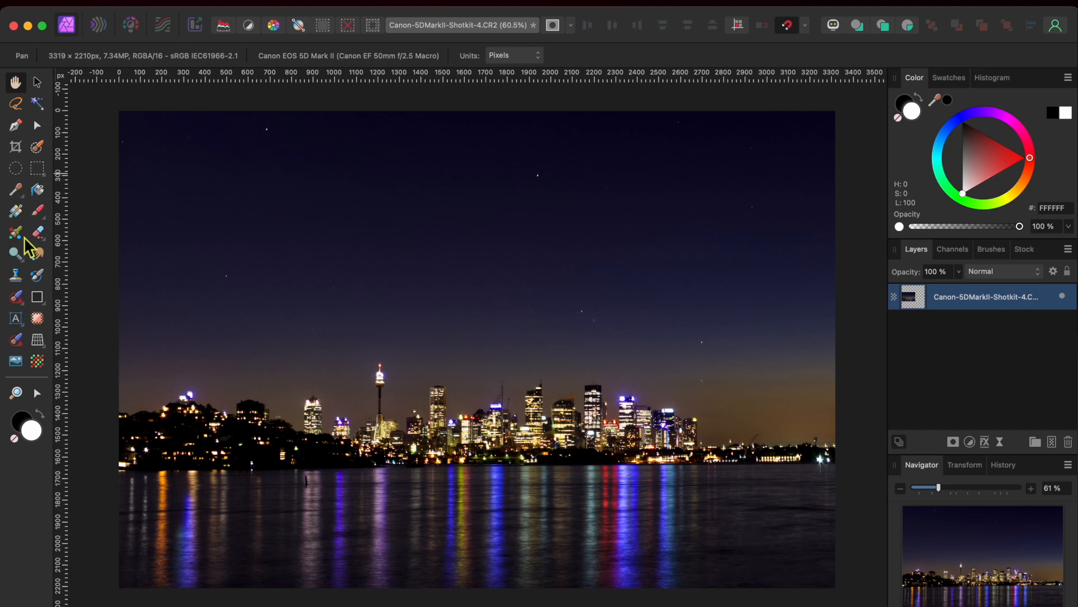
# Step: Select the full-width area from just above the tower to the photo's lower edge, duplicate it to a new layer and deselect
pyautogui.click(38, 169)
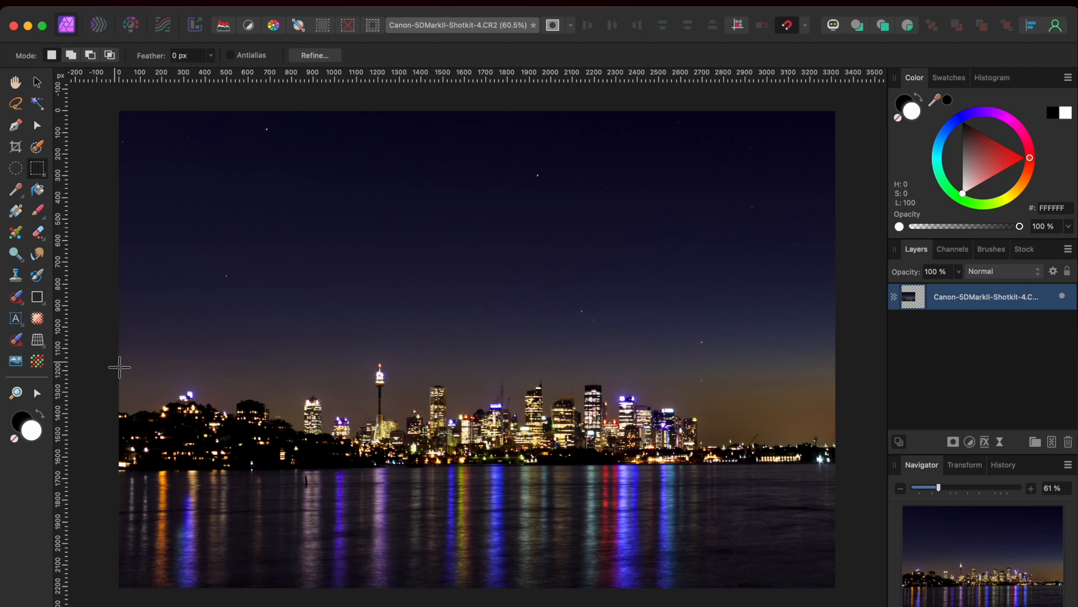
pyautogui.moveTo(118, 361); pyautogui.dragTo(852, 592)
pyautogui.press('super+j')
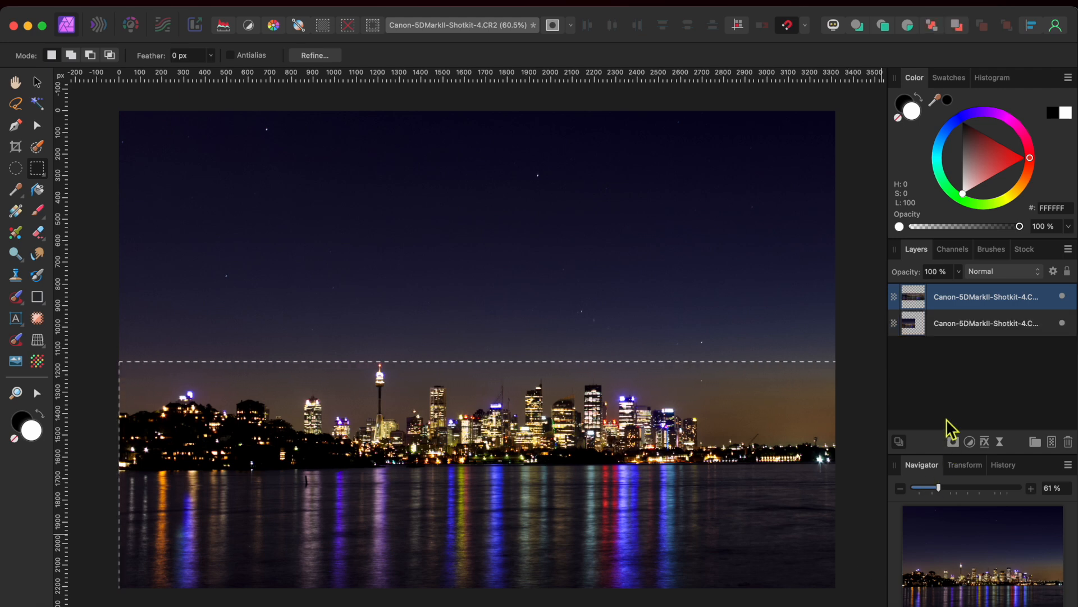
pyautogui.press('super+d')
# Step: Place the first starry sky photo from the Pexels "stars" stock results on the canvas and dismiss its credit notice
pyautogui.click(1026, 250)
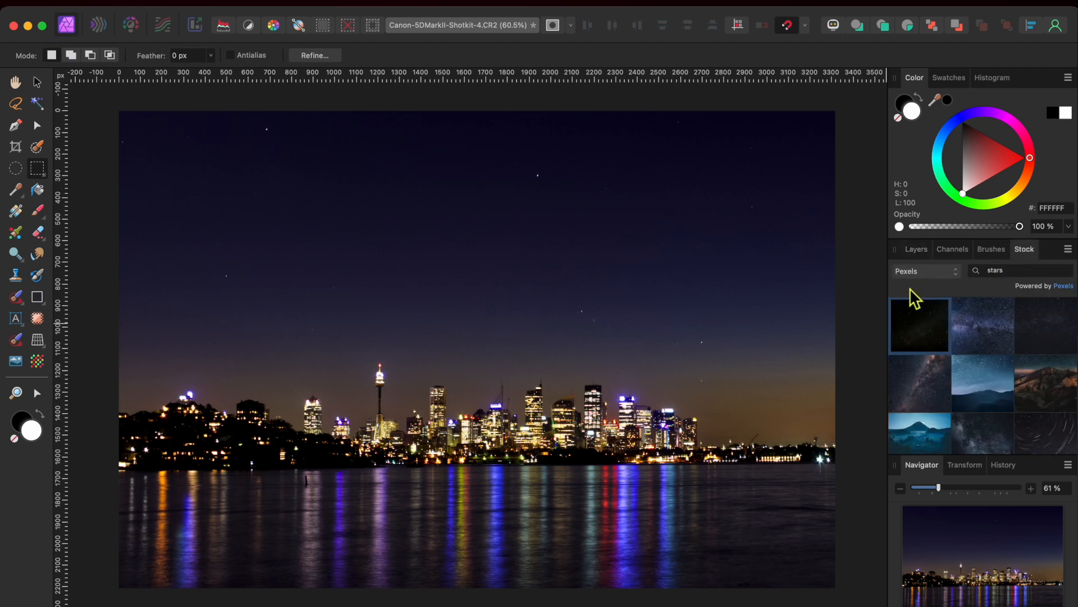
pyautogui.moveTo(922, 326); pyautogui.dragTo(363, 261)
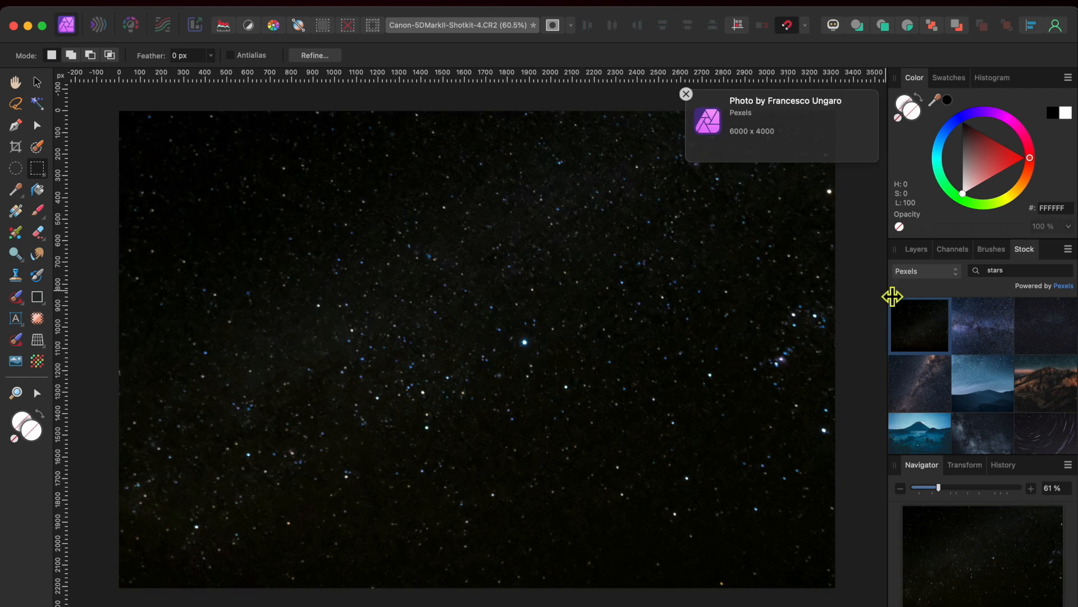
pyautogui.click(916, 251)
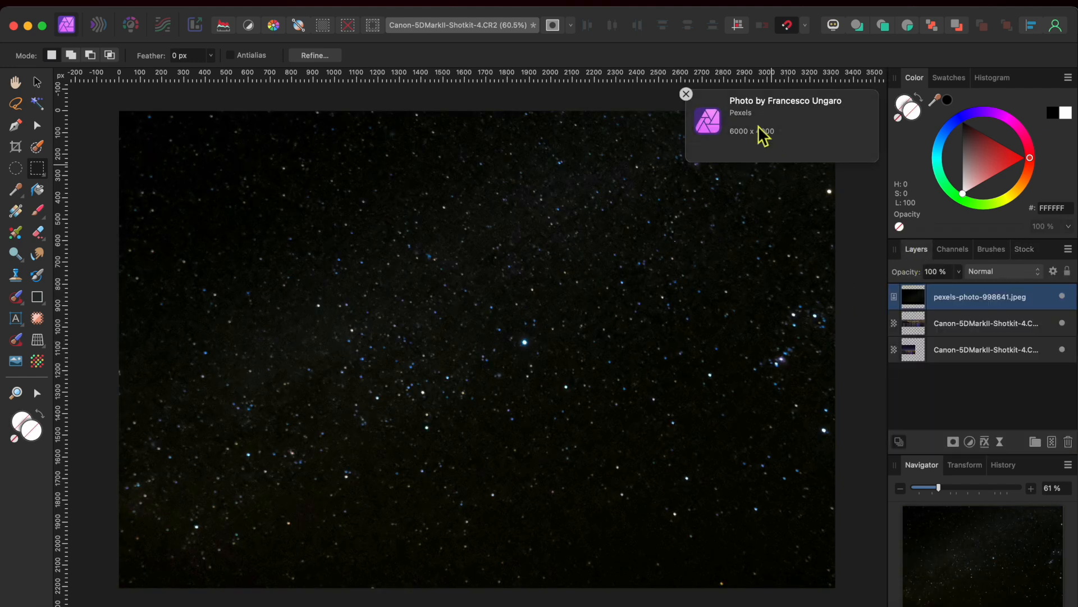
pyautogui.click(686, 95)
# Step: Scale the star photo down to about 59% and position it so it still covers the whole canvas
pyautogui.scroll(-4, 563, 282)
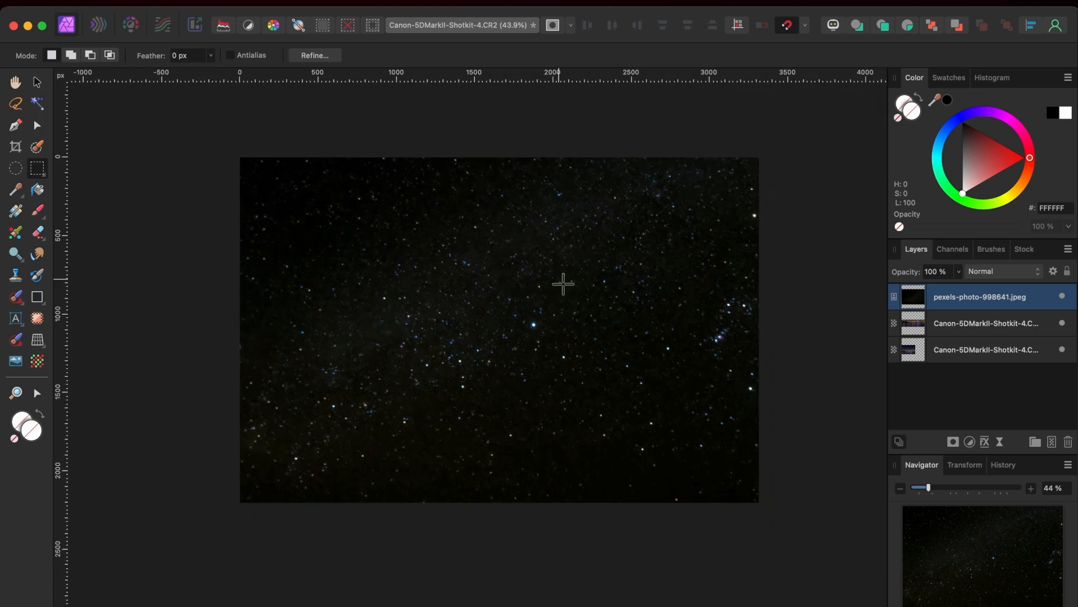
pyautogui.scroll(-3, 332, 254)
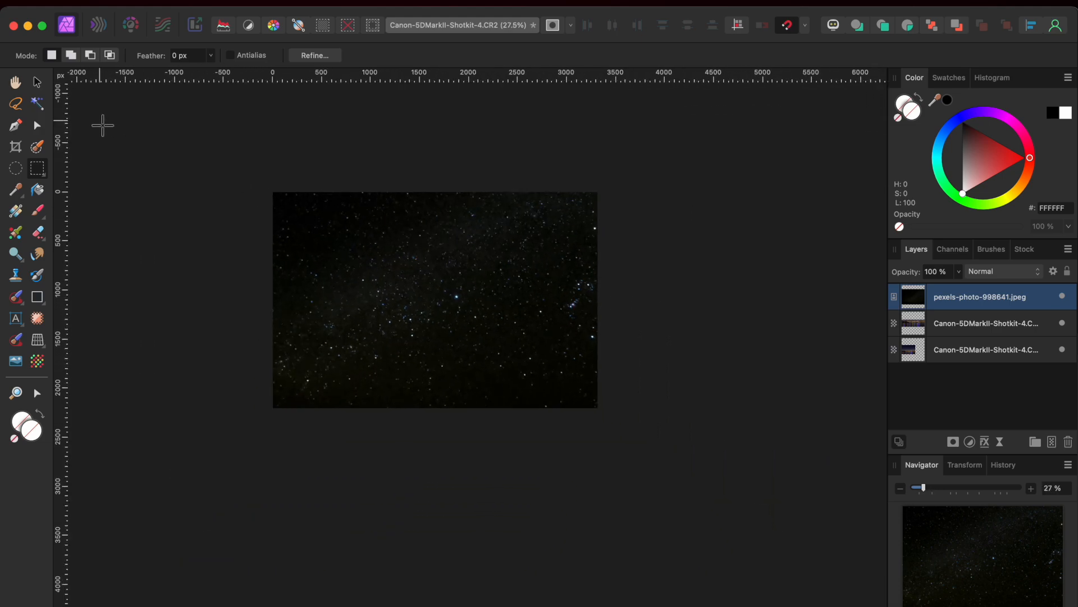
pyautogui.click(37, 82)
pyautogui.scroll(-2, 385, 282)
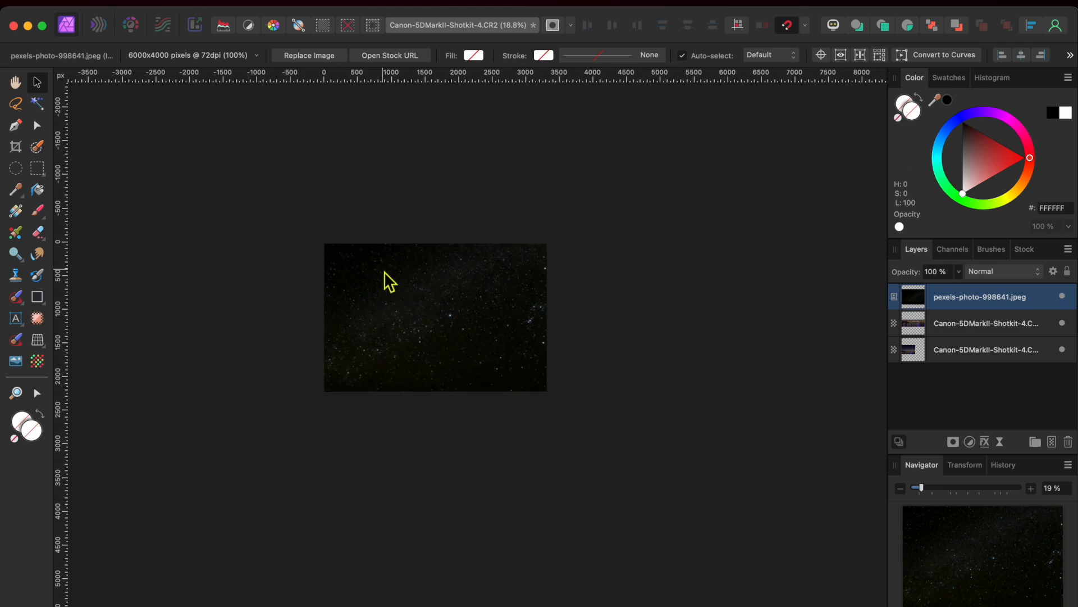
pyautogui.moveTo(227, 192); pyautogui.dragTo(353, 275)
pyautogui.moveTo(612, 449); pyautogui.dragTo(577, 426)
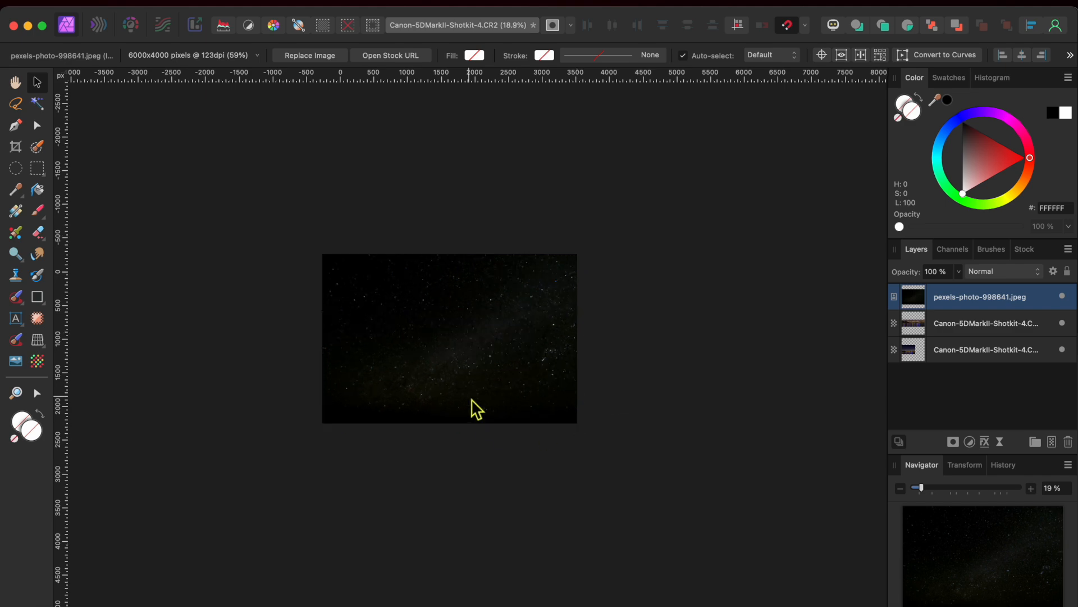
pyautogui.scroll(5, 471, 399)
pyautogui.scroll(2, 471, 400)
pyautogui.hscroll(-2, 472, 400)
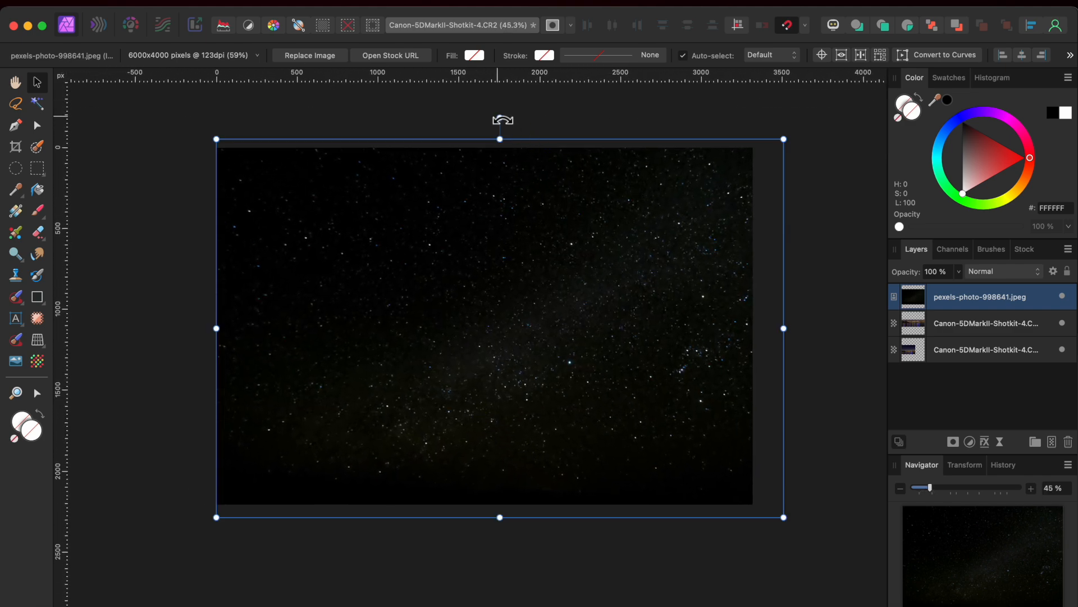
# Step: Rotate the star photo 180° and move its layer beneath the duplicated skyline layer
pyautogui.moveTo(503, 121); pyautogui.dragTo(505, 398)
pyautogui.moveTo(1017, 307); pyautogui.dragTo(963, 345)
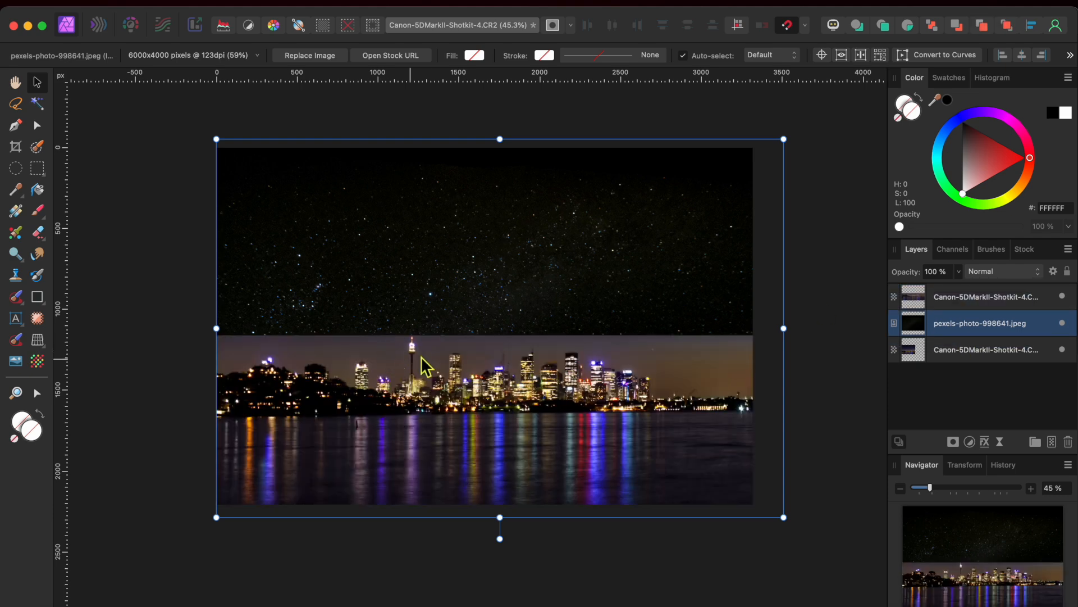
pyautogui.click(135, 341)
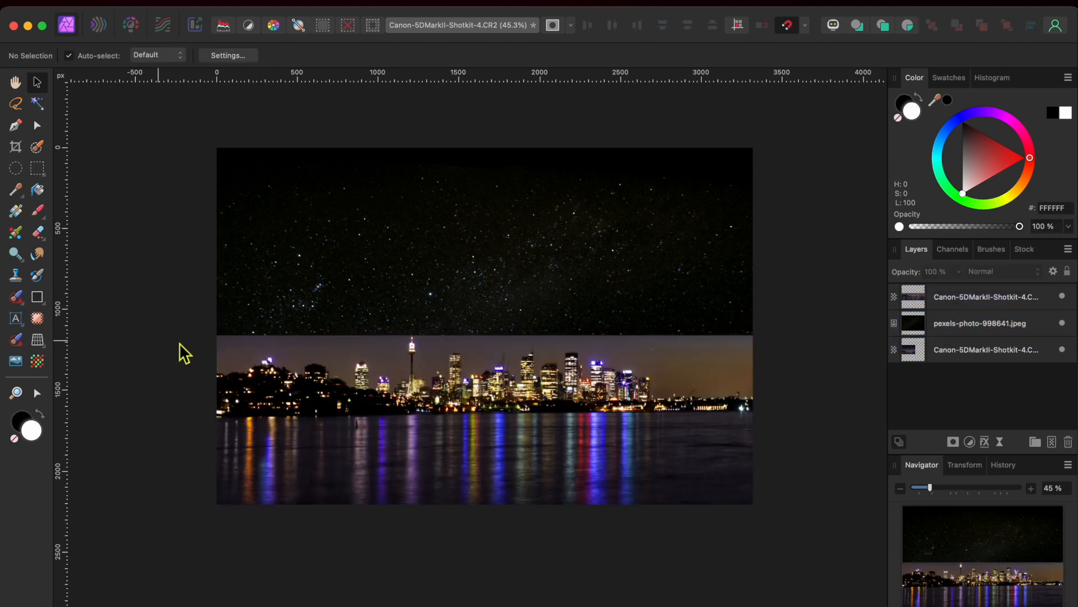
# Step: Mask the star layer with a linear white-to-black gradient from the sky's upper edge down to just above the tower, then deselect
pyautogui.click(955, 329)
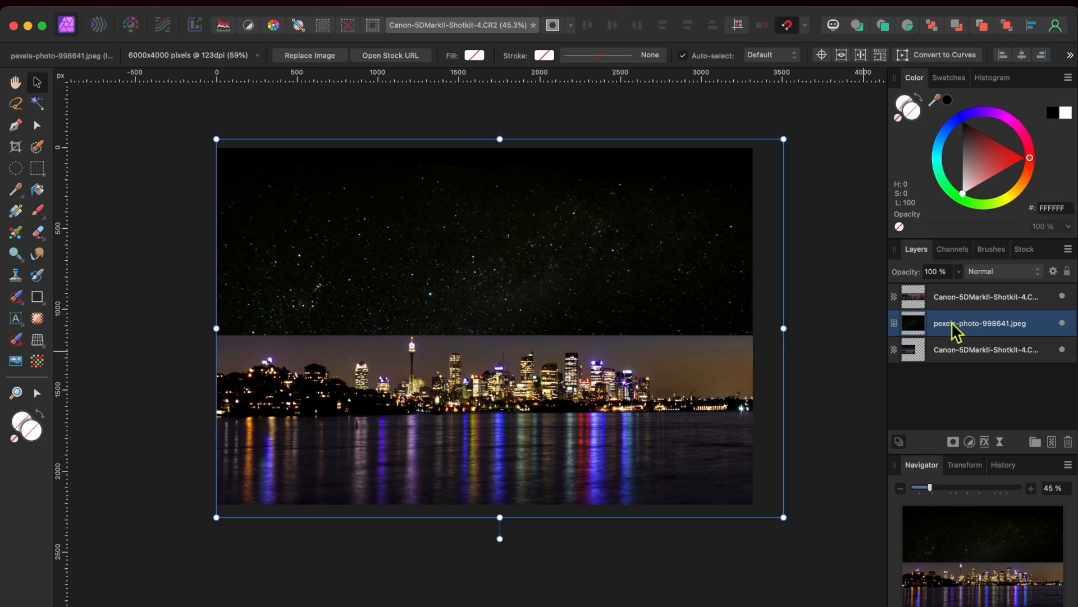
pyautogui.click(953, 442)
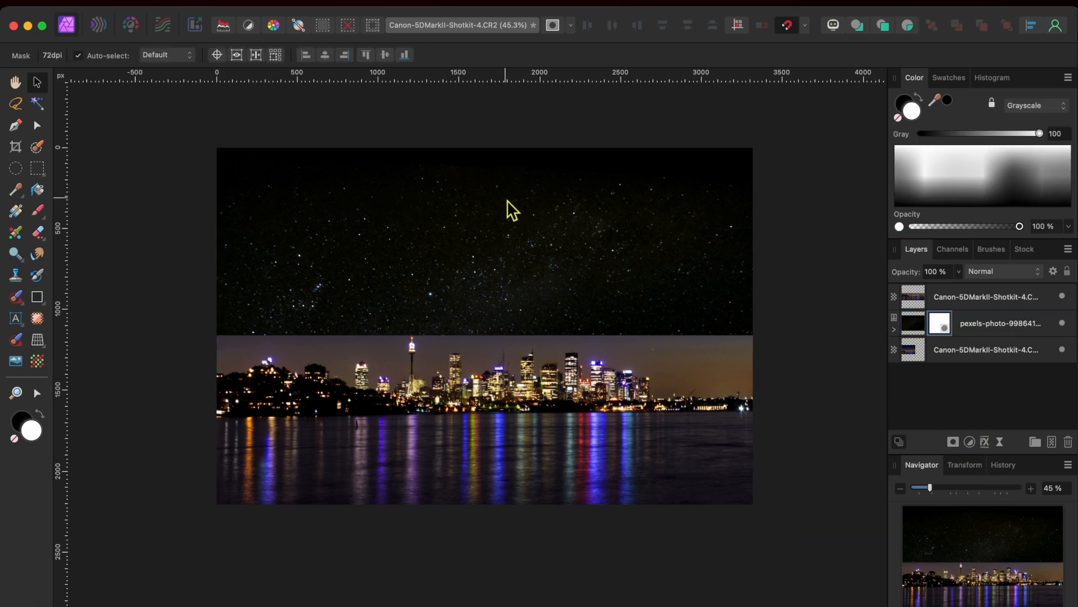
pyautogui.click(15, 211)
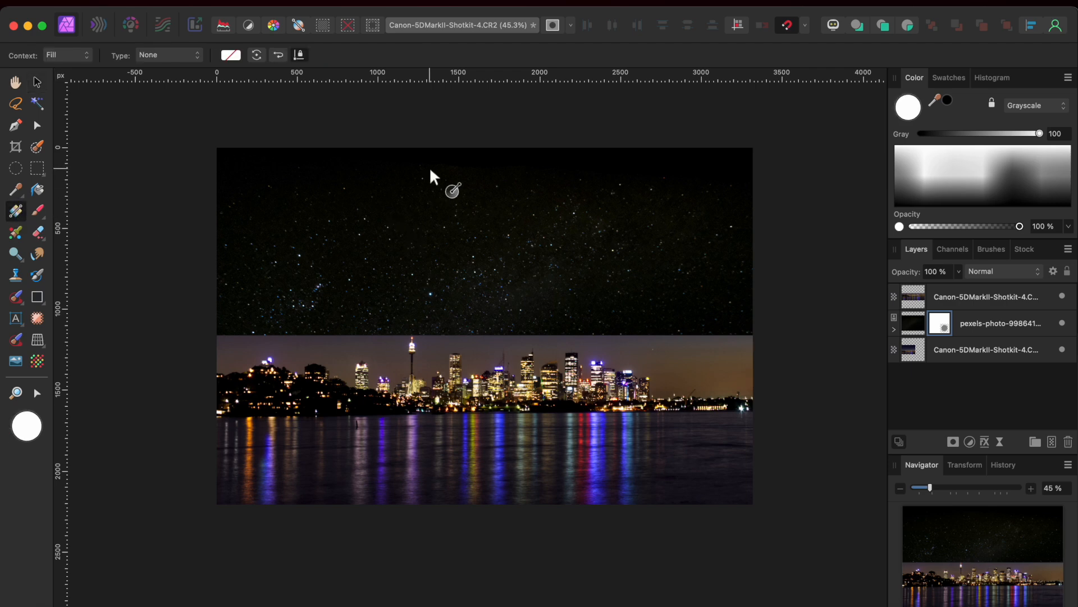
pyautogui.moveTo(470, 149); pyautogui.dragTo(473, 347)
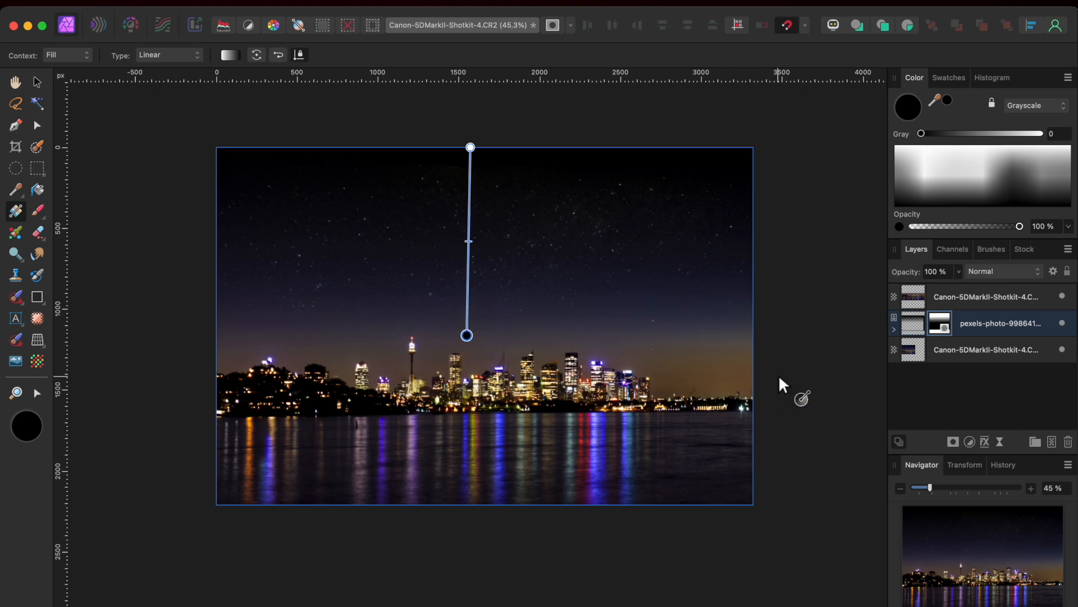
pyautogui.click(818, 357)
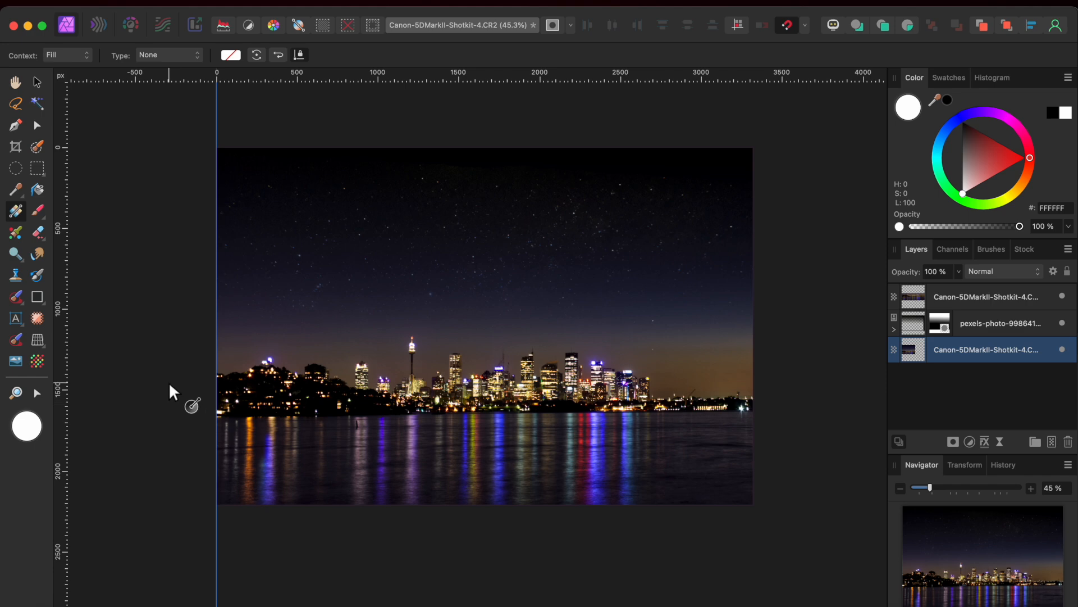
pyautogui.click(37, 83)
pyautogui.click(106, 184)
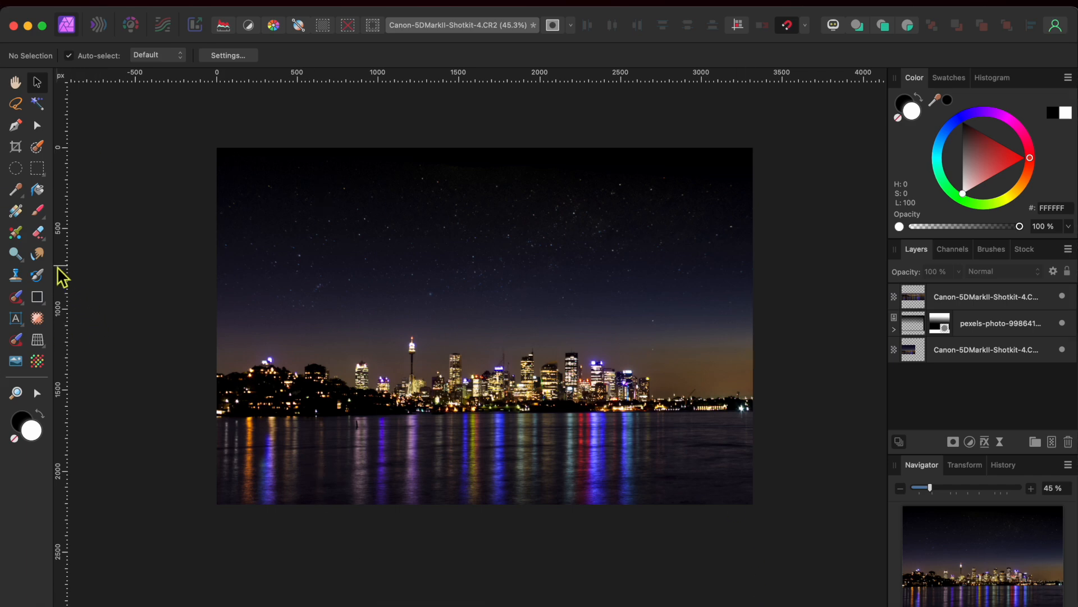
# Step: Crop the composite at its original ratio to about 2832 × 1886 px, trimming the dark upper sky and the right side
pyautogui.click(16, 147)
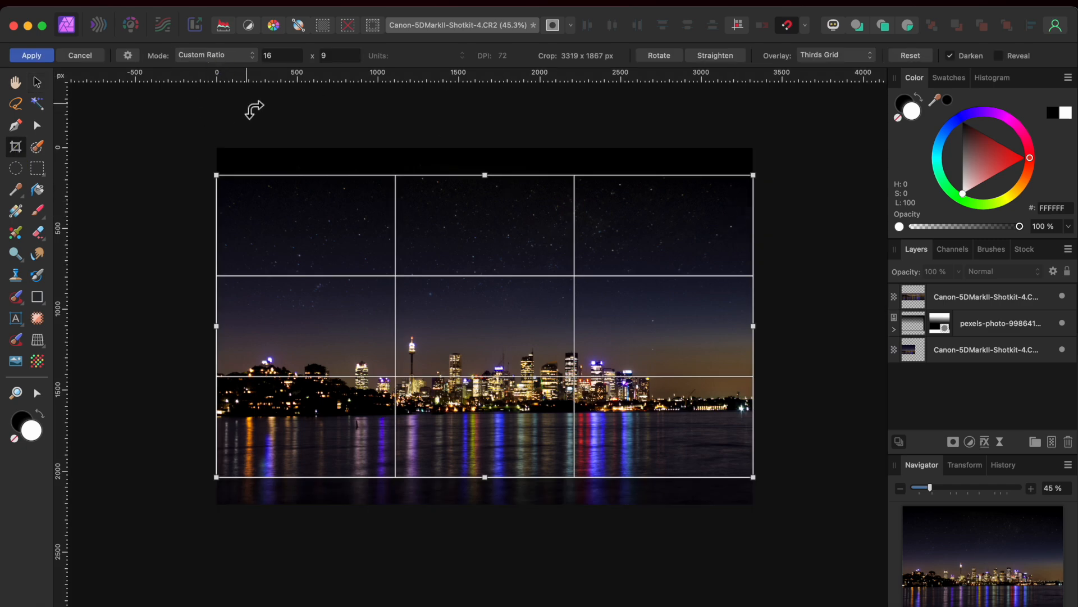
pyautogui.click(240, 57)
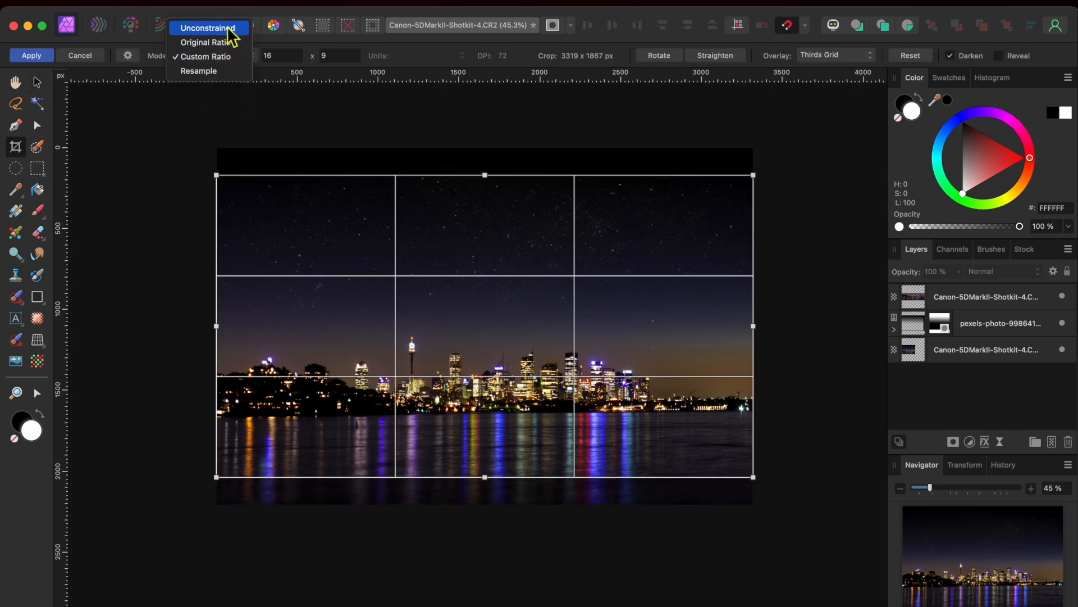
pyautogui.click(225, 43)
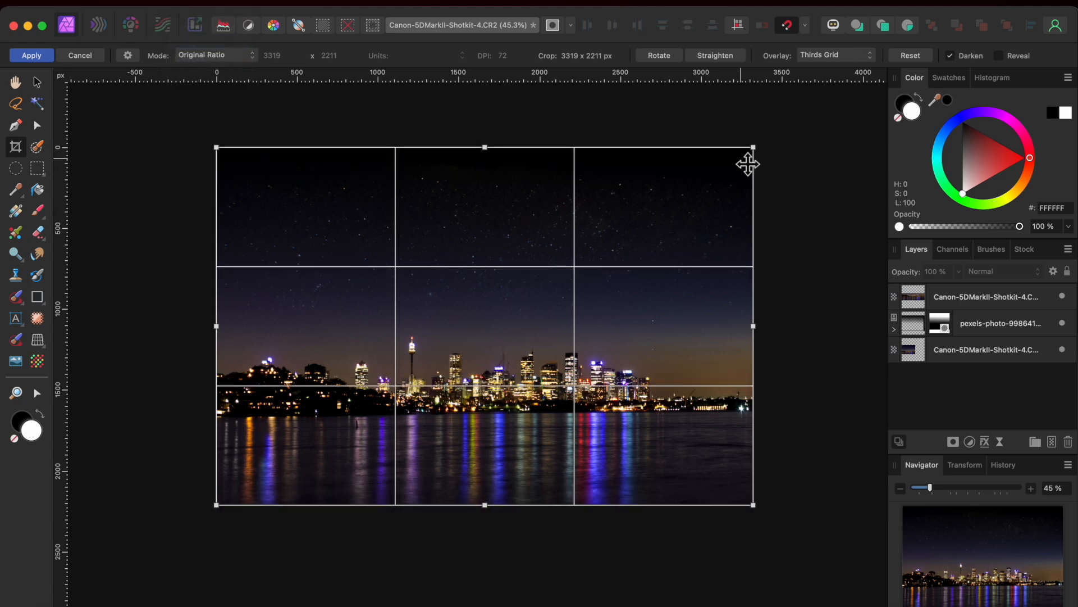
pyautogui.moveTo(753, 150); pyautogui.dragTo(686, 209)
pyautogui.moveTo(677, 216); pyautogui.dragTo(682, 212)
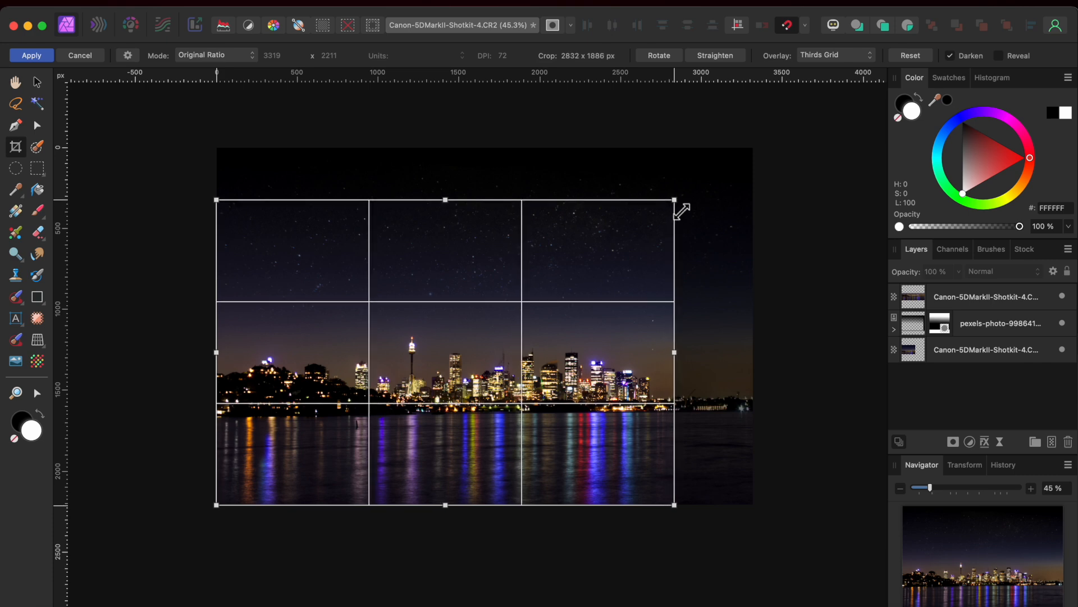
pyautogui.click(39, 57)
pyautogui.scroll(3, 429, 335)
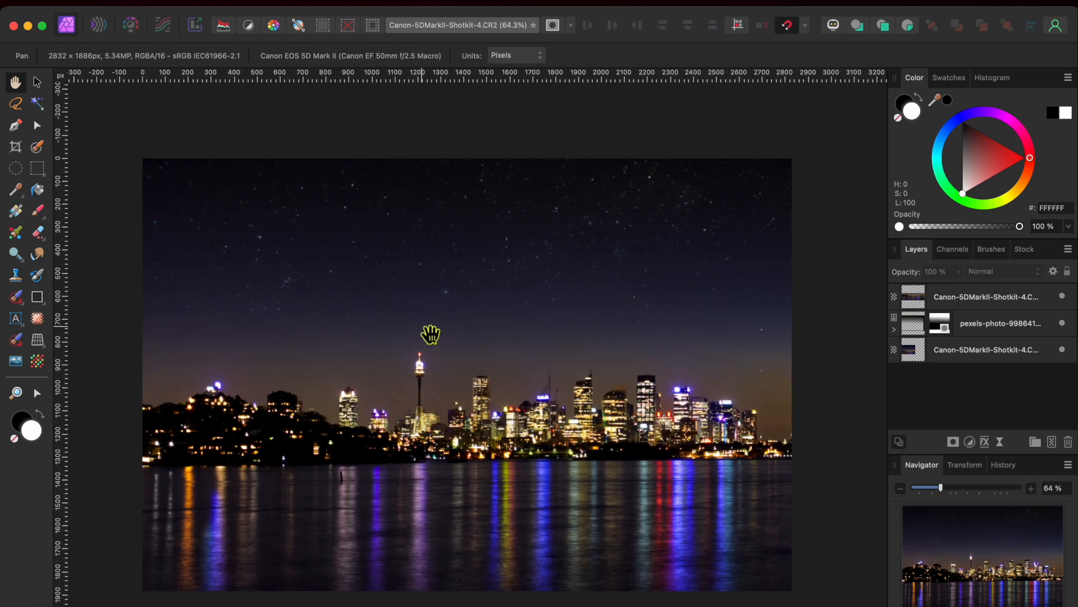
pyautogui.scroll(-1, 430, 335)
pyautogui.scroll(2, 431, 335)
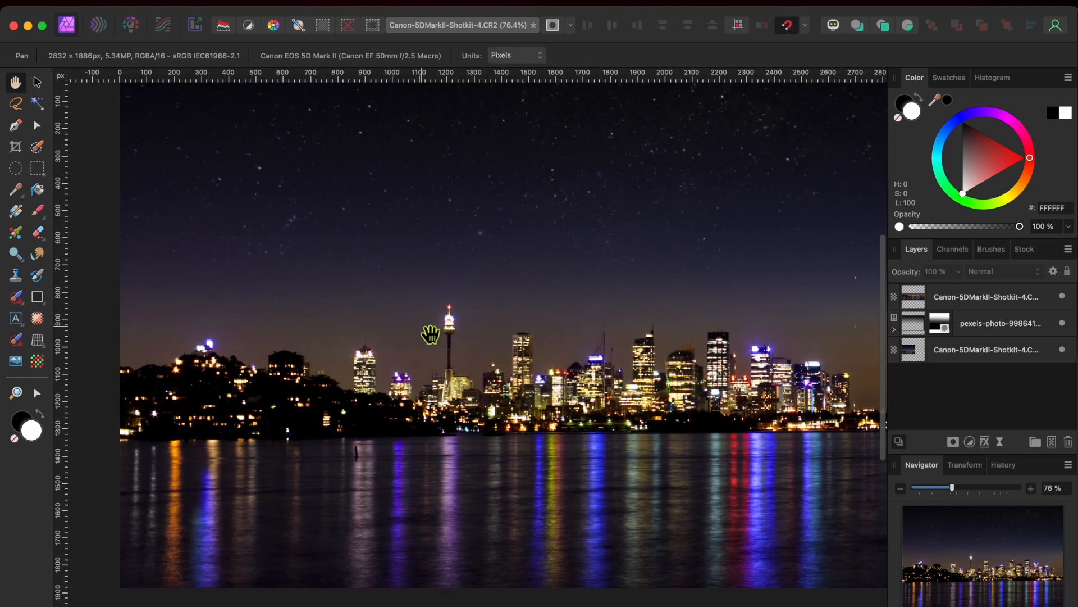
pyautogui.scroll(1, 431, 334)
pyautogui.scroll(-2, 431, 335)
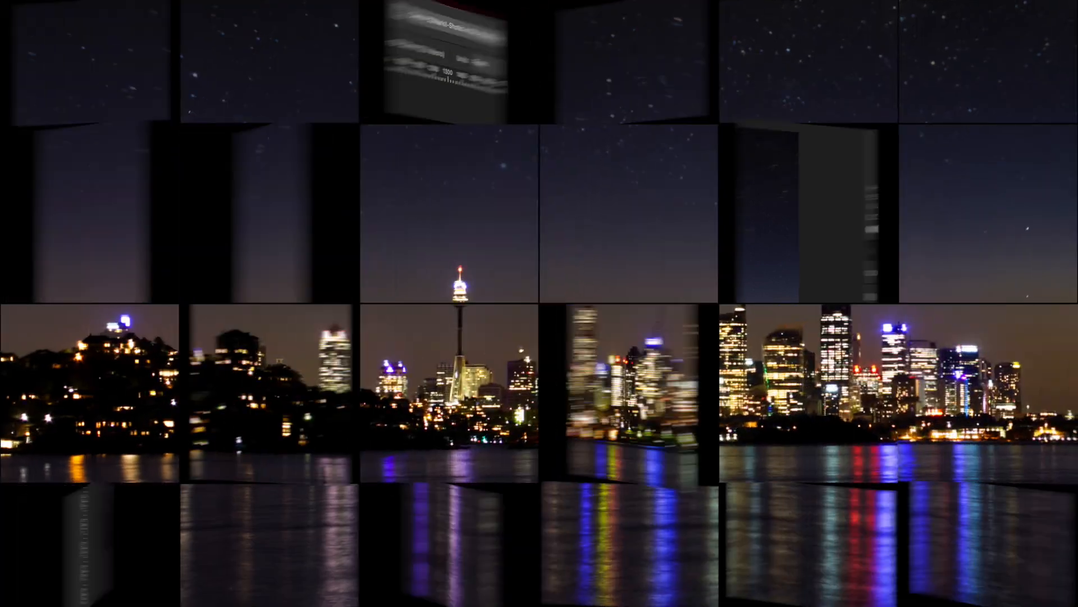